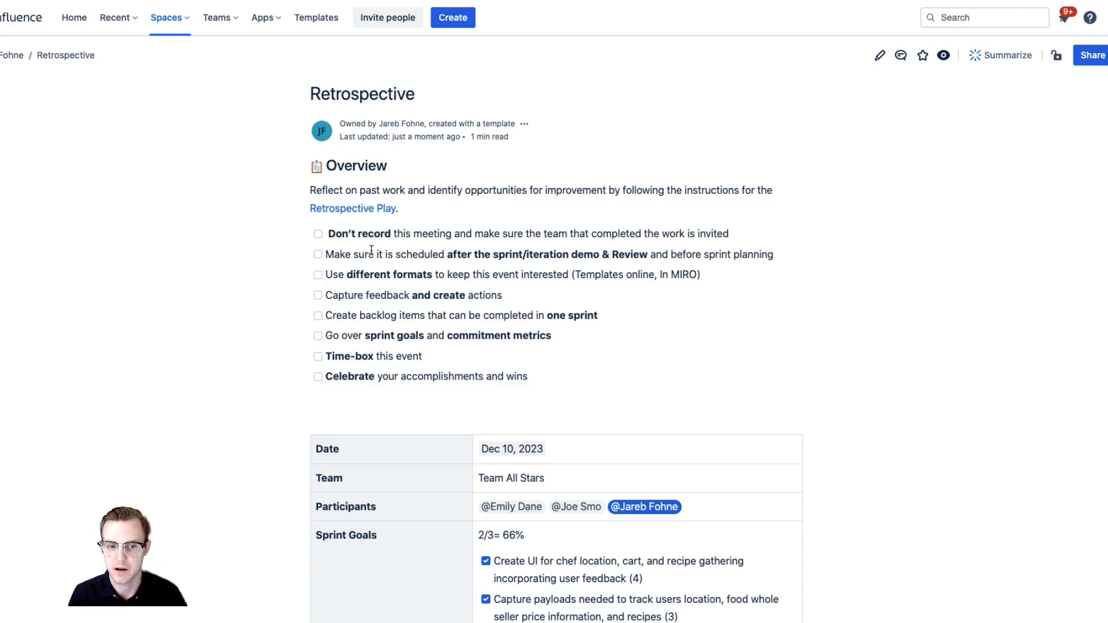
drag(329, 233, 449, 234)
click(504, 242)
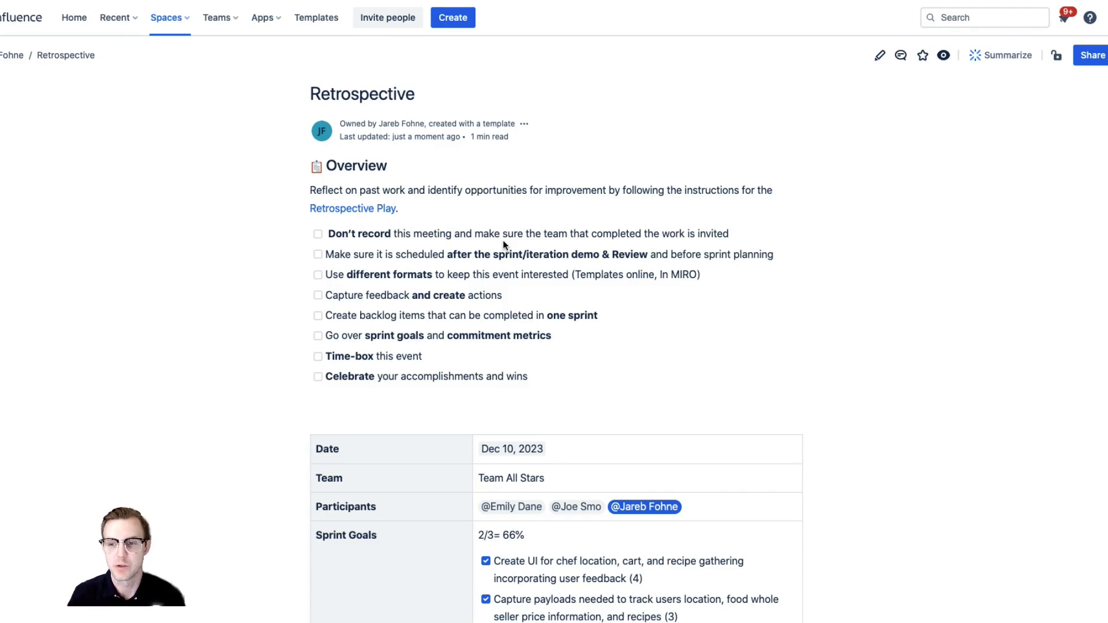
Scroll past the checklist to Sprint Goals (2/3 = 66%) and Completion to Commitment (18/20% = 90%)
scroll(507, 243, down, 2)
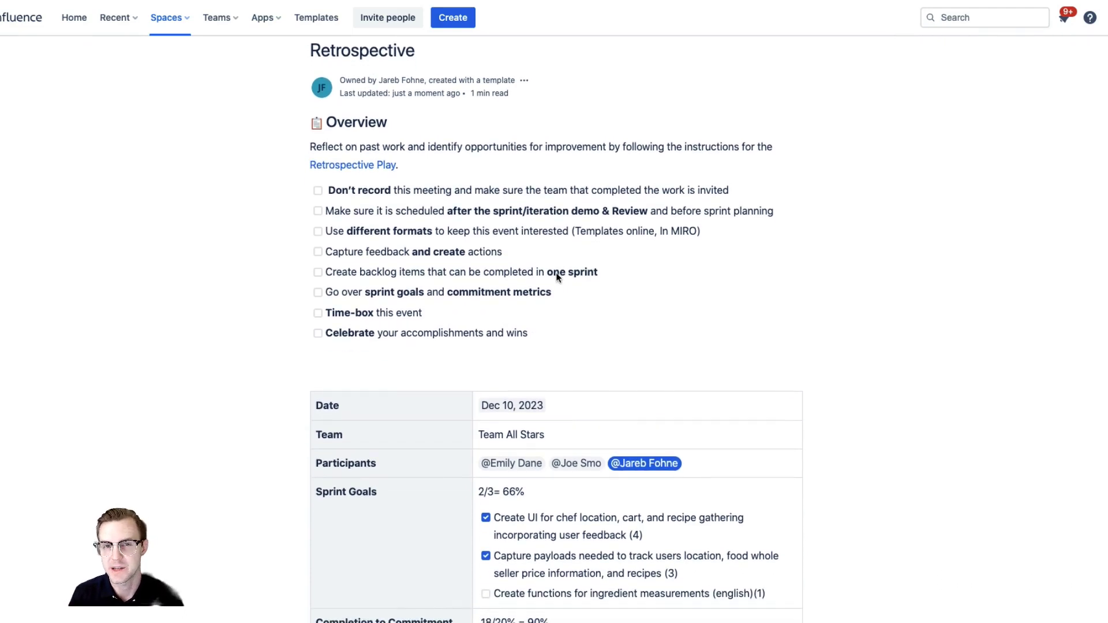
scroll(557, 275, down, 1)
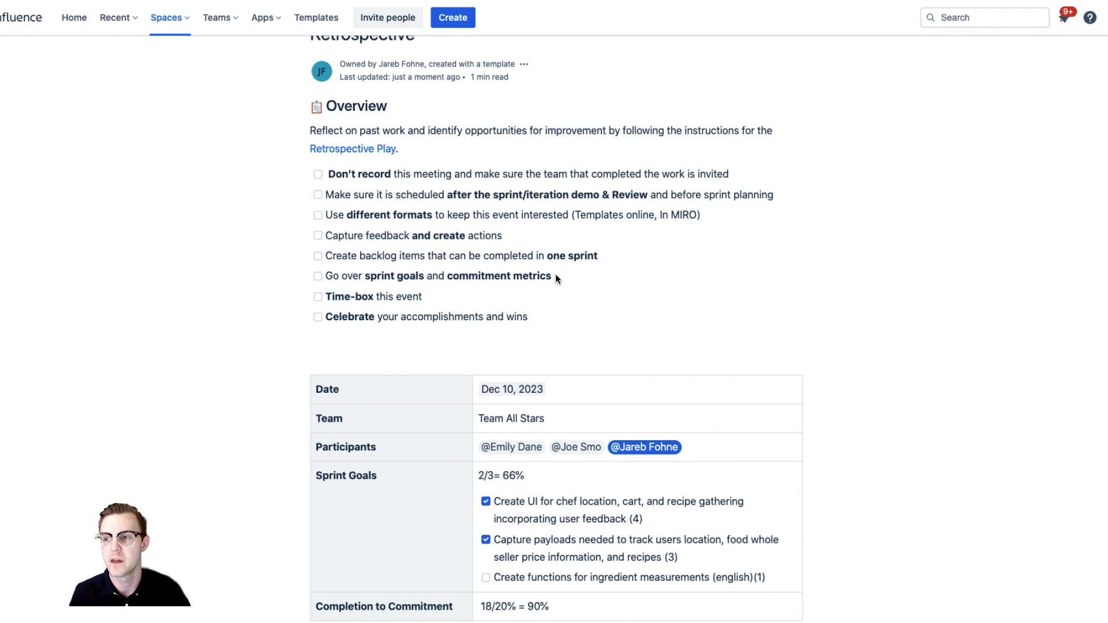
scroll(556, 278, down, 2)
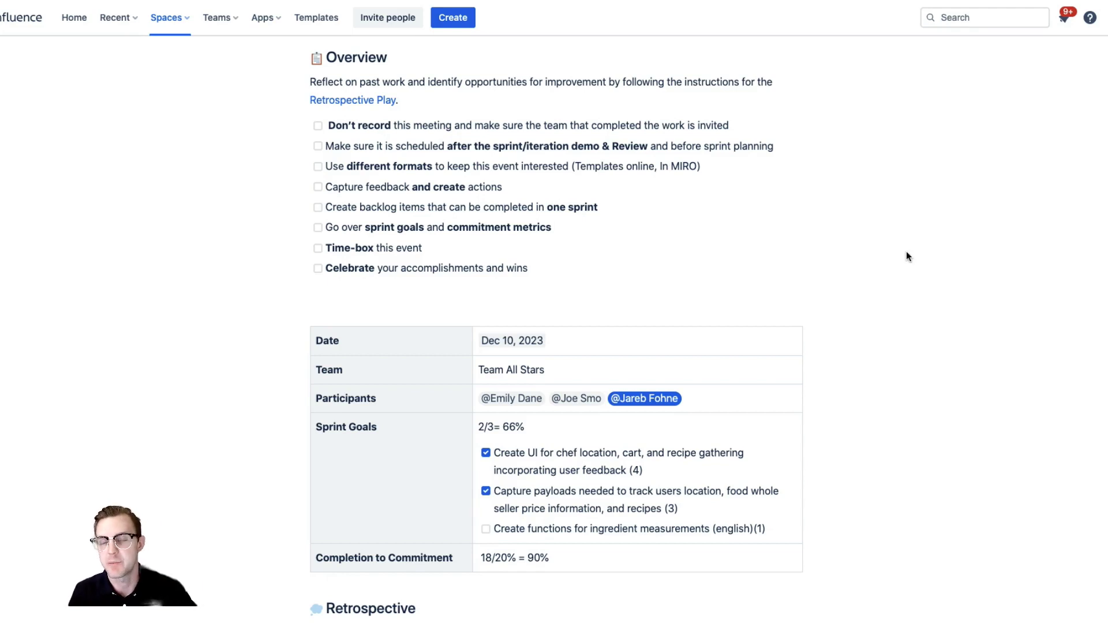
Highlight the Sprint Goals label and the Completion to Commitment 18/20% = 90% label, then deselect
scroll(727, 272, down, 5)
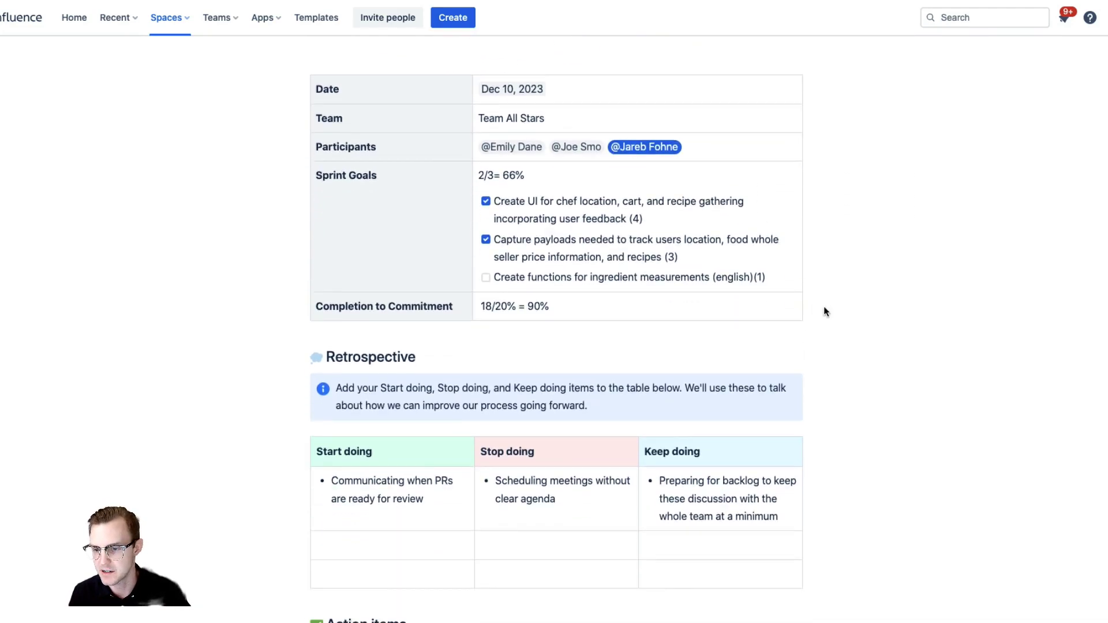
scroll(837, 312, down, 3)
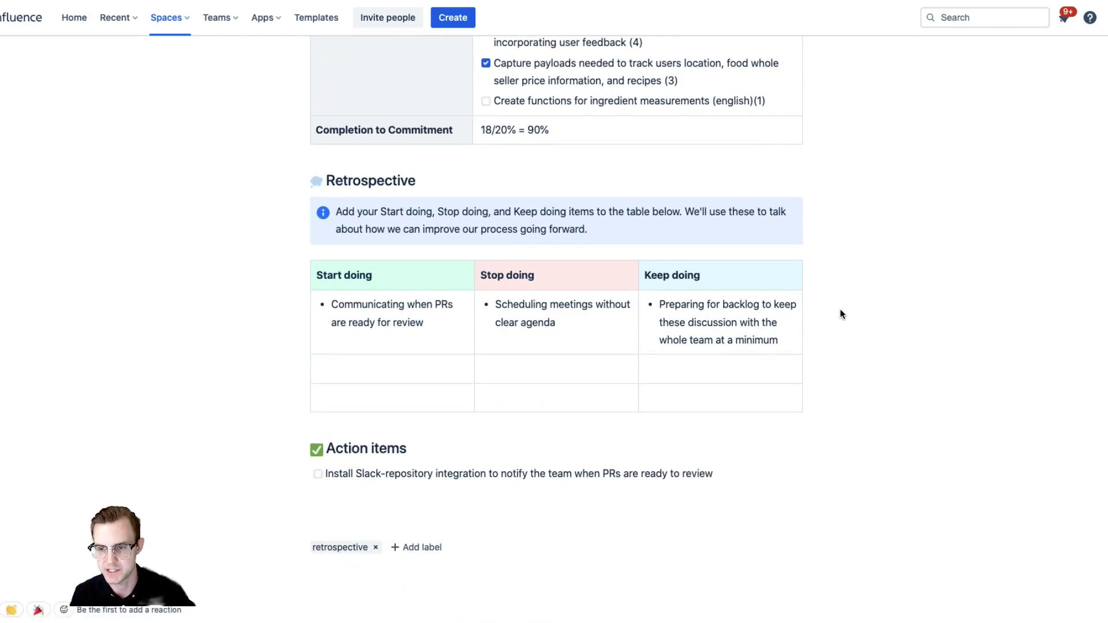
scroll(841, 313, up, 3)
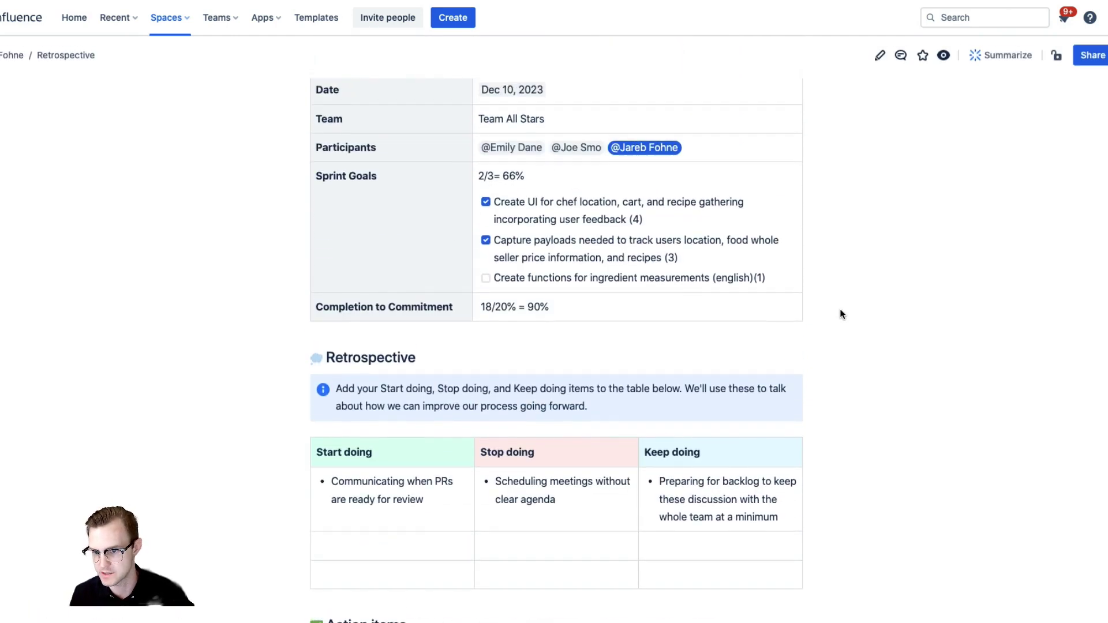
scroll(840, 314, up, 3)
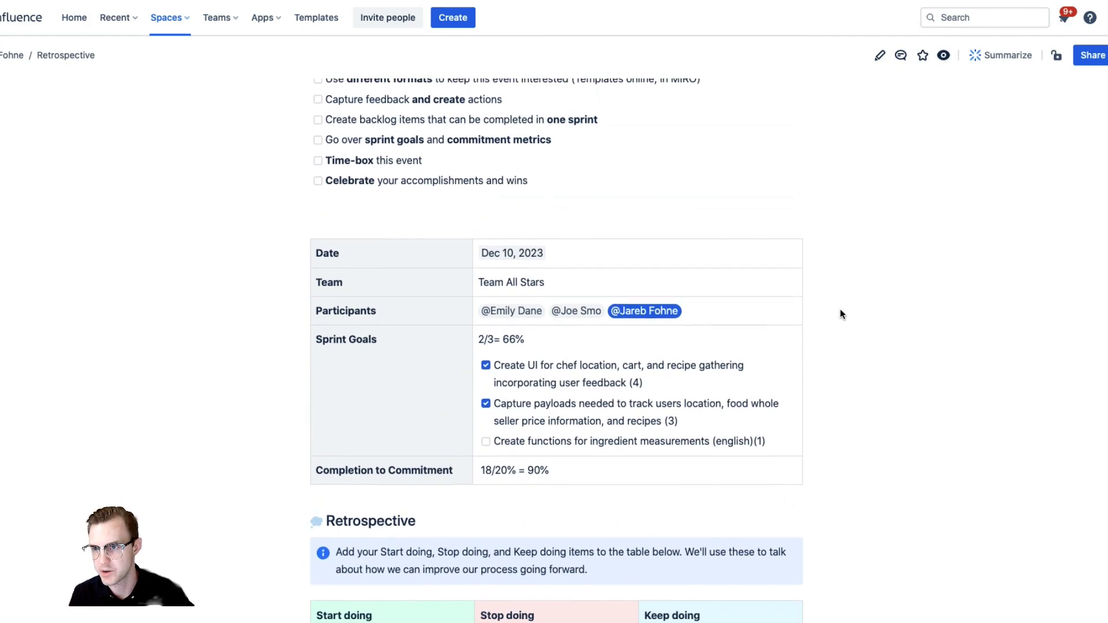
scroll(840, 310, up, 1)
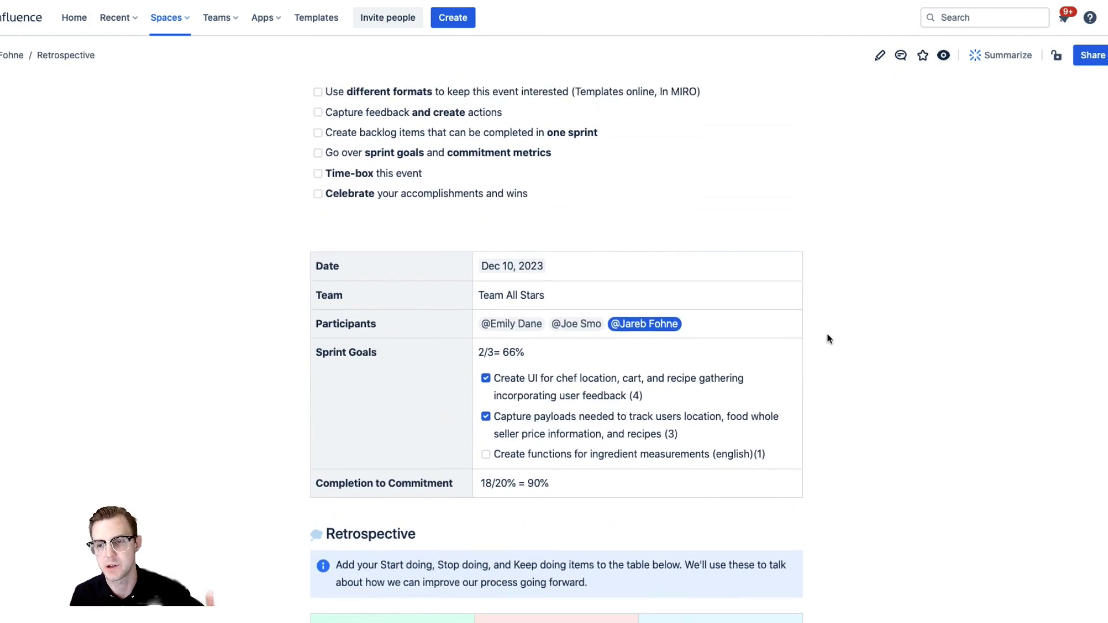
scroll(828, 339, down, 5)
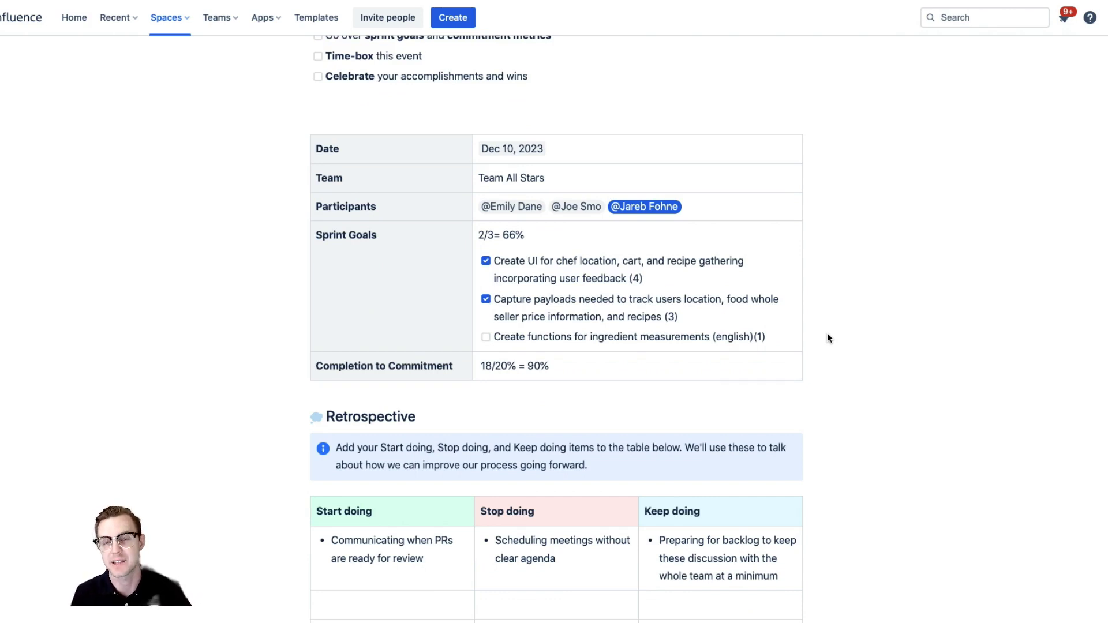
scroll(487, 306, down, 1)
scroll(487, 310, down, 1)
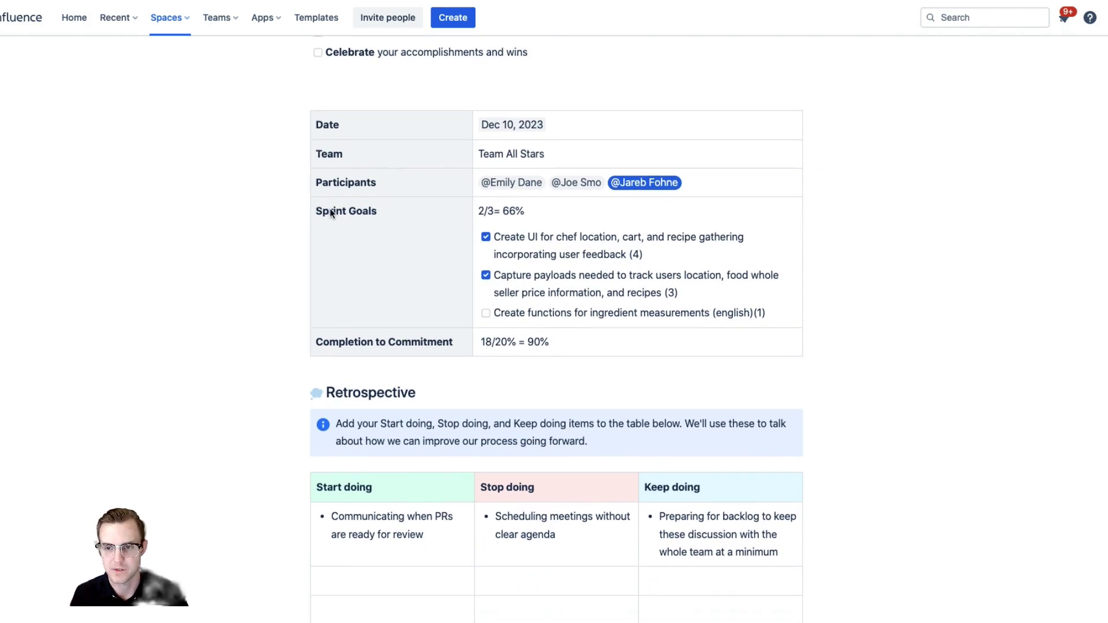
click(320, 211)
drag(320, 211, 378, 211)
drag(316, 342, 455, 342)
click(574, 338)
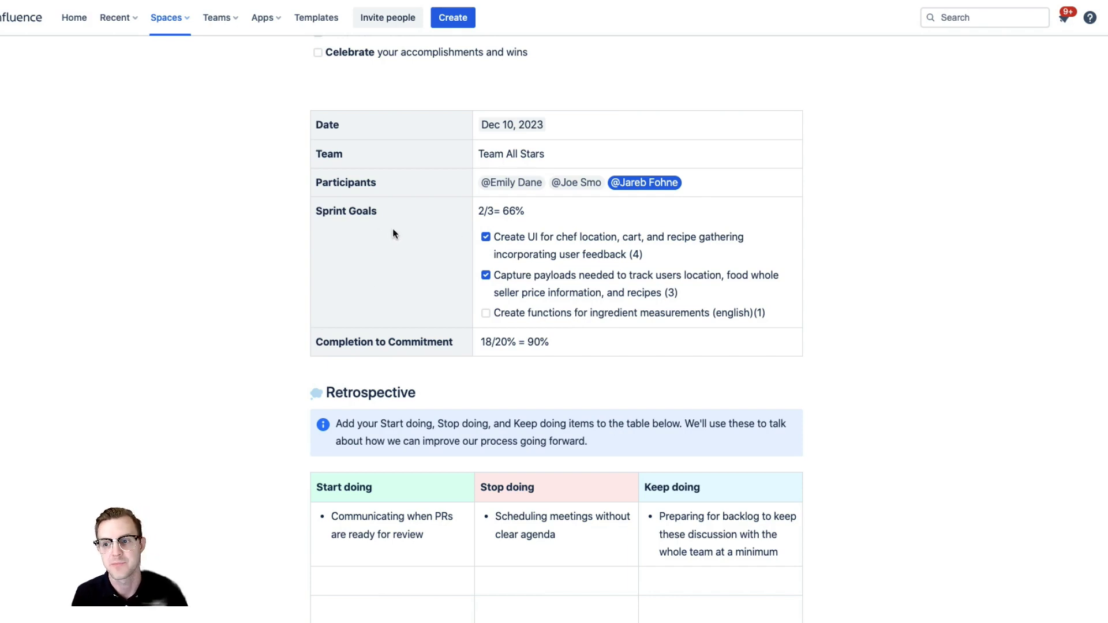
Highlight the three sprint goal items, two of them ticked, then clear the selection
drag(769, 314, 507, 242)
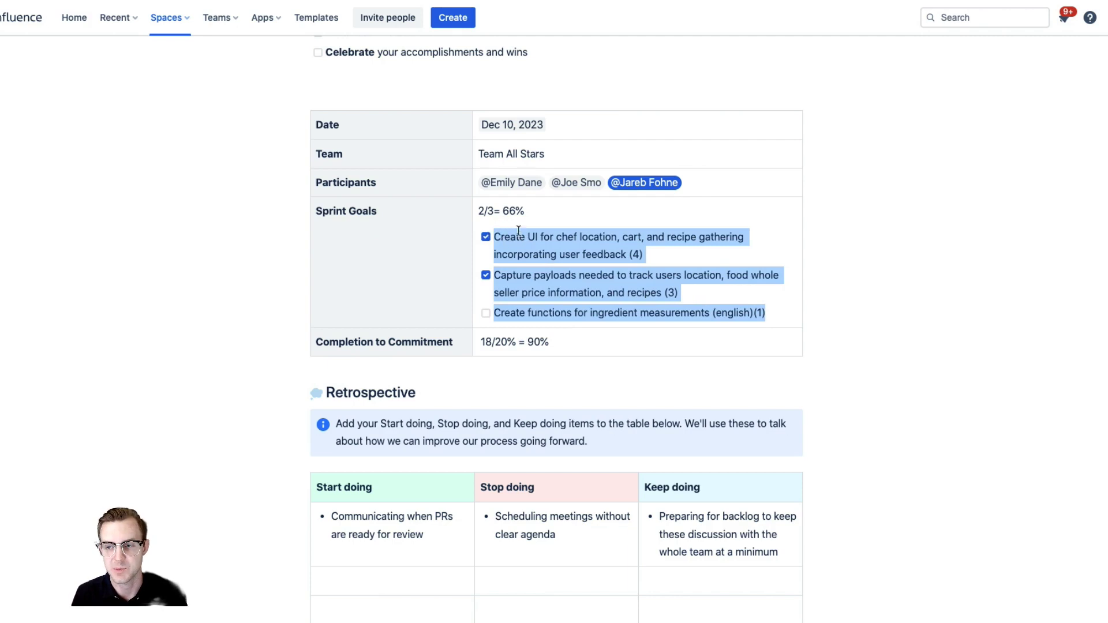
click(838, 290)
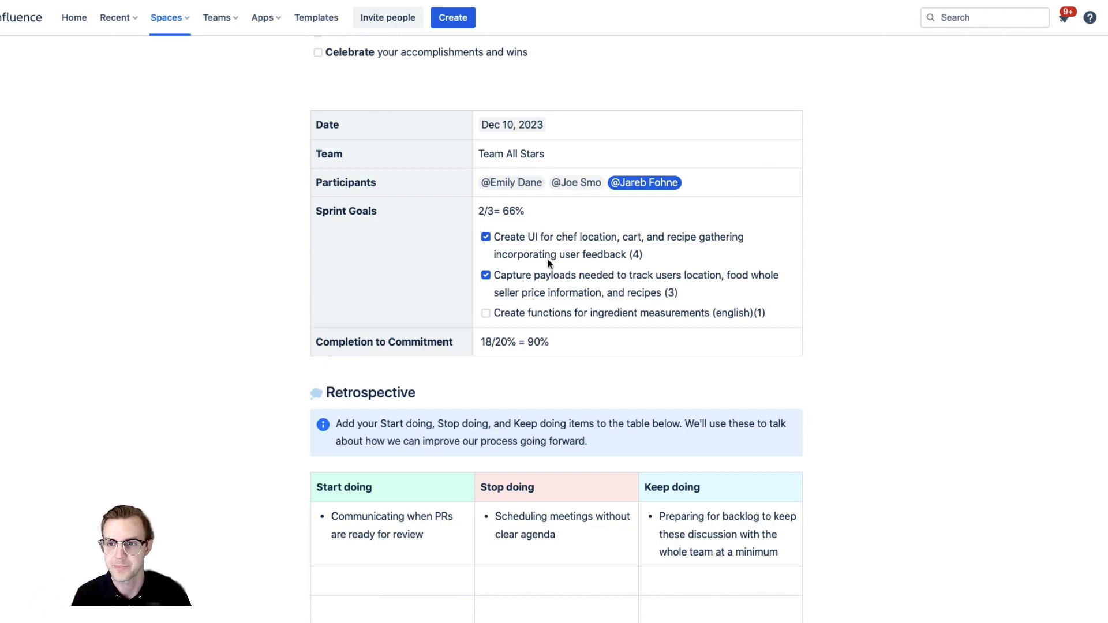
scroll(547, 280, up, 1)
scroll(547, 281, down, 1)
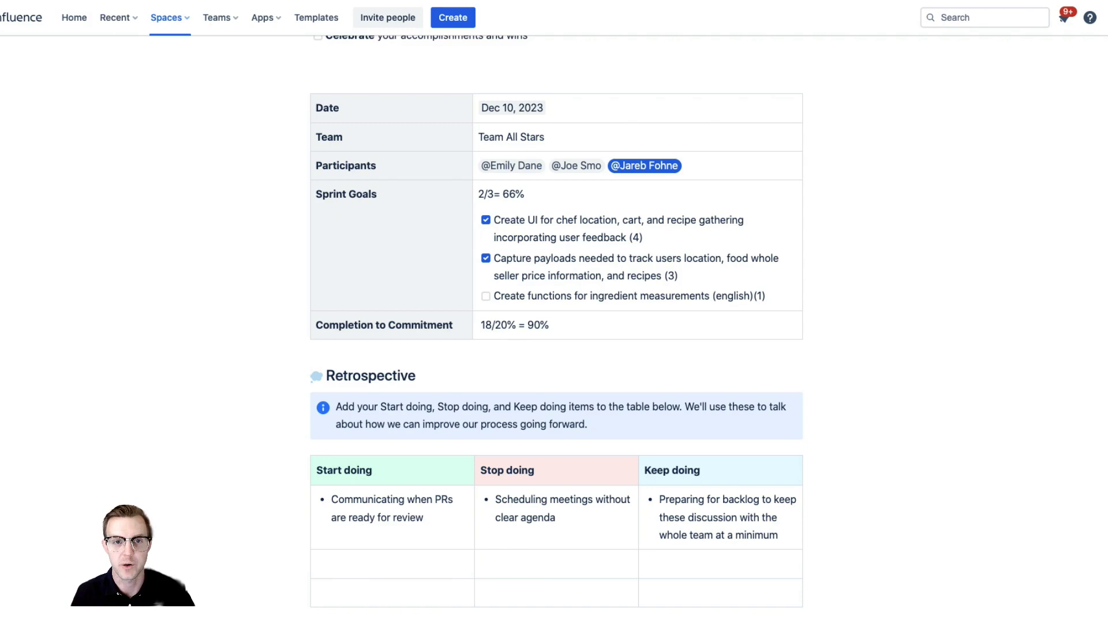
mouse_move(5, 54)
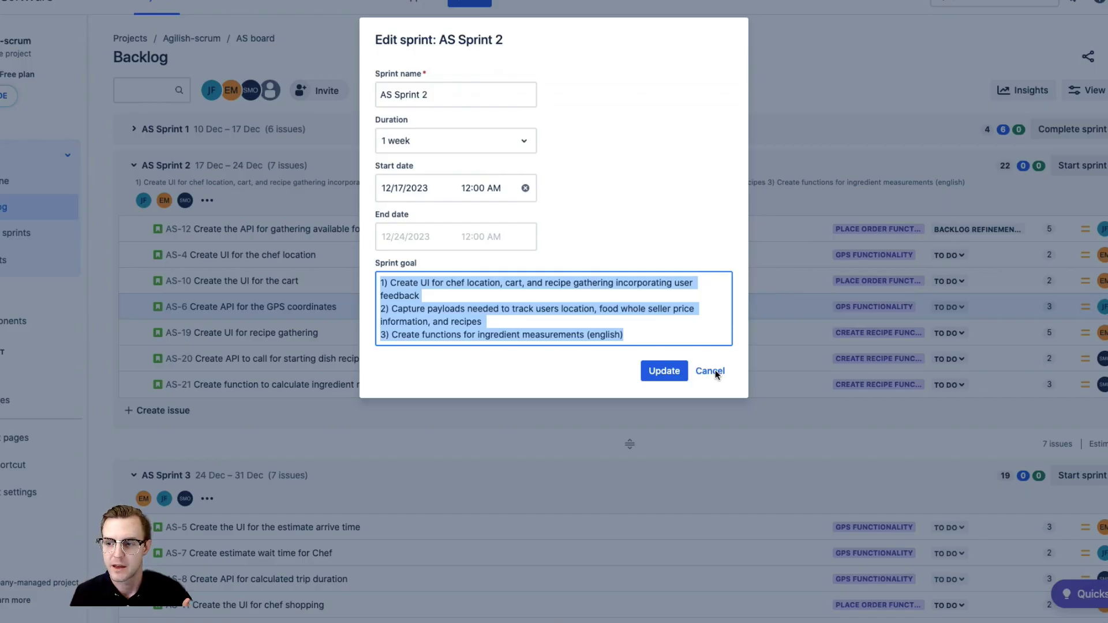
Cancel AS Sprint 2's Edit sprint dialog unchanged after reviewing its three sprint goals
click(709, 373)
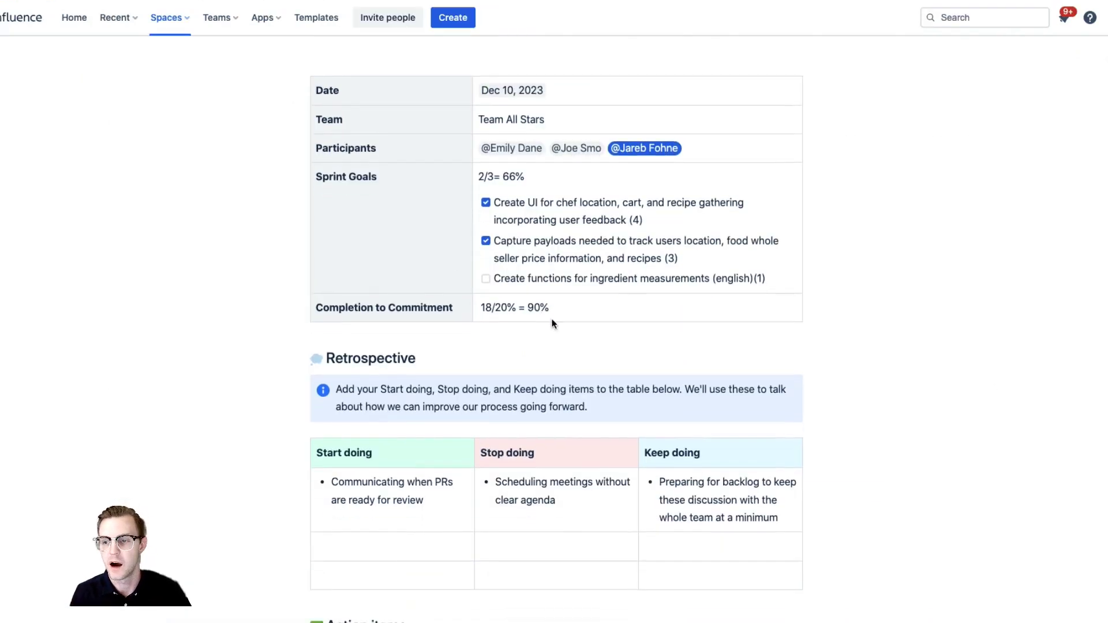
Scroll down to the Start/Stop/Keep doing table and the Slack-integration action item
scroll(552, 323, down, 1)
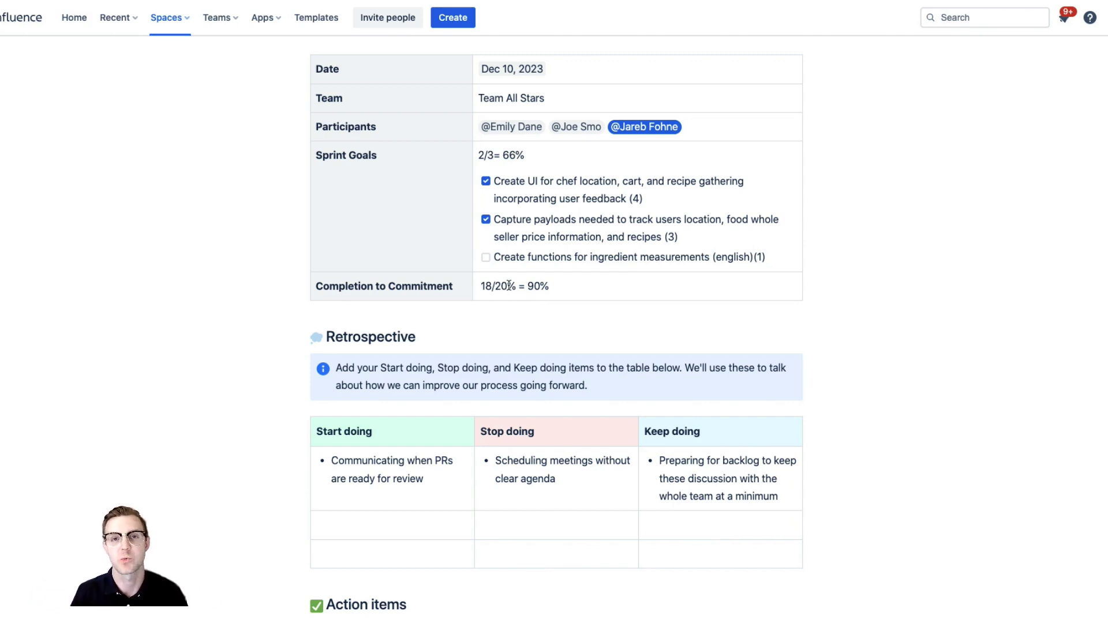
scroll(506, 294, down, 1)
scroll(506, 292, down, 5)
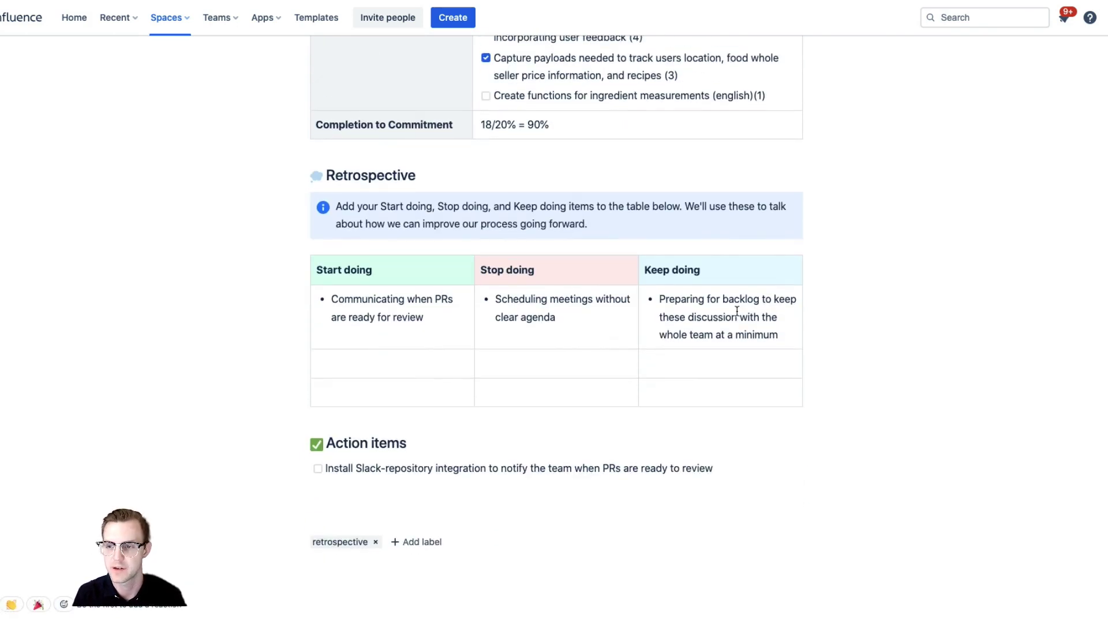
scroll(738, 315, down, 1)
scroll(712, 350, down, 1)
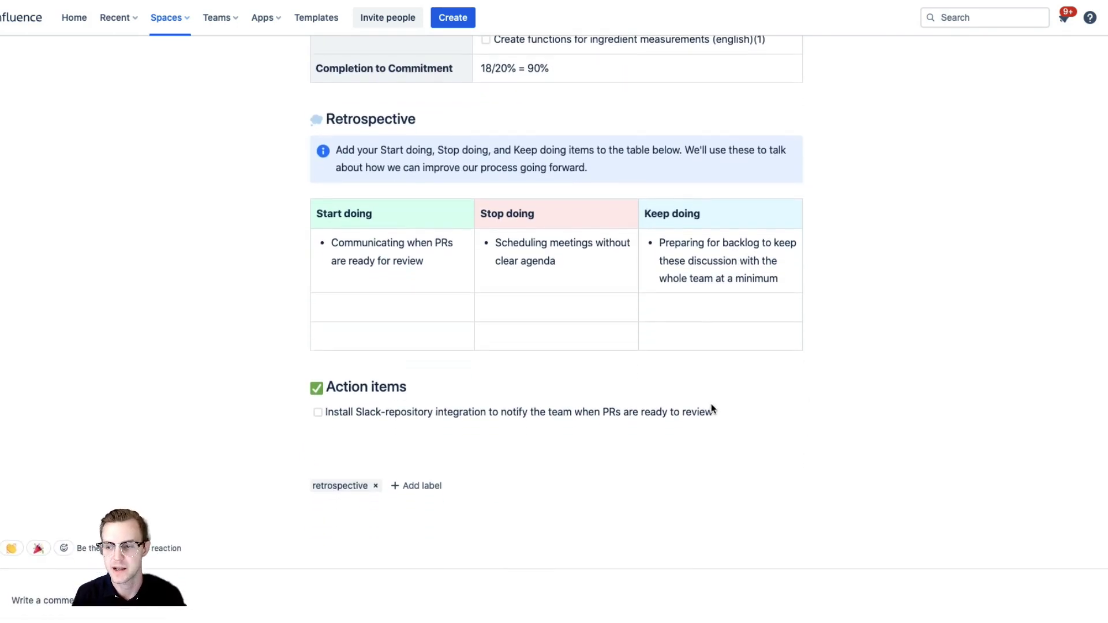
drag(701, 411, 322, 410)
click(376, 416)
drag(332, 242, 435, 258)
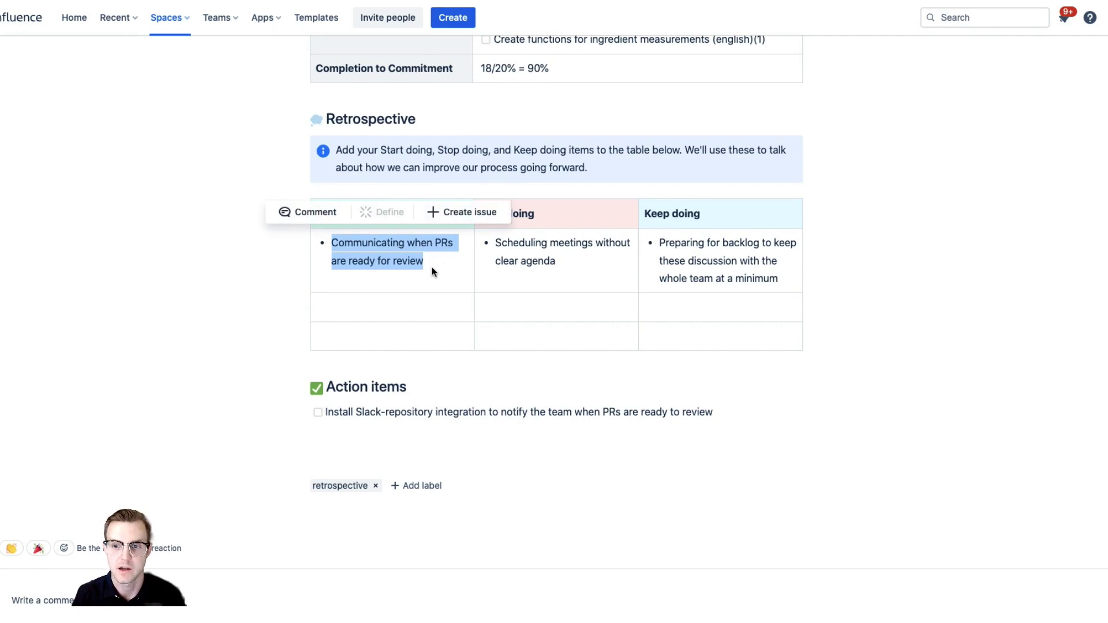
triple_click(393, 415)
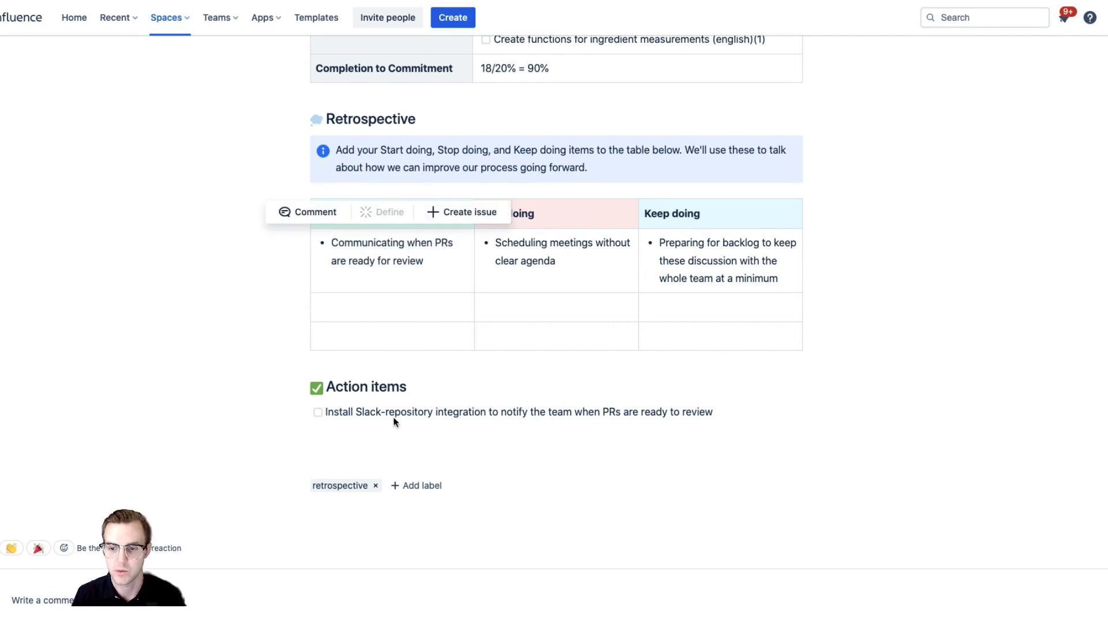
click(396, 421)
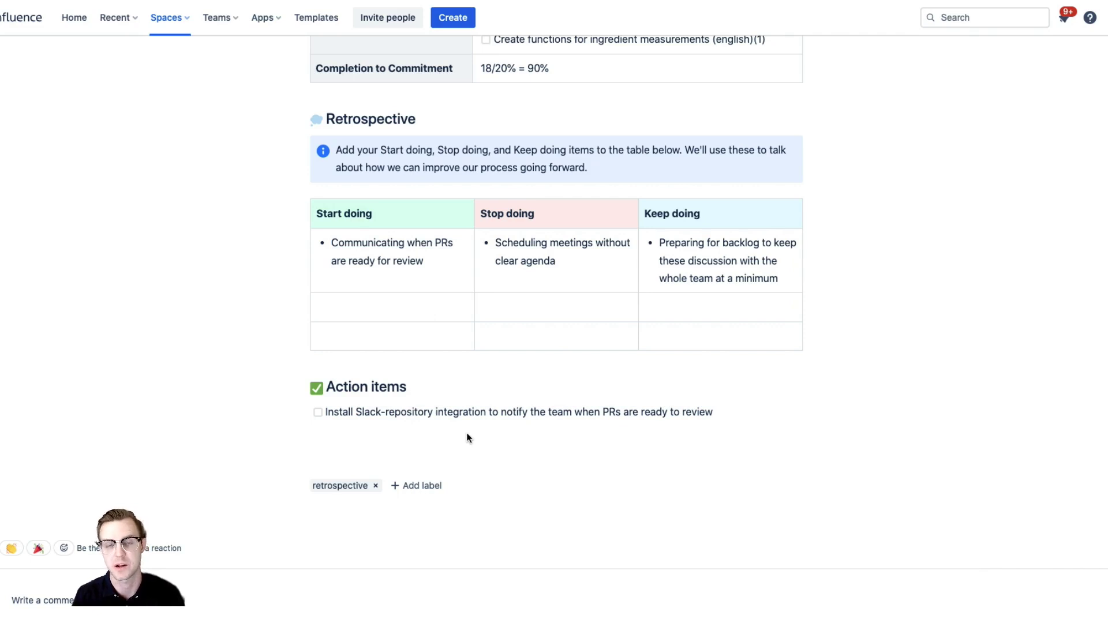
triple_click(453, 411)
click(452, 441)
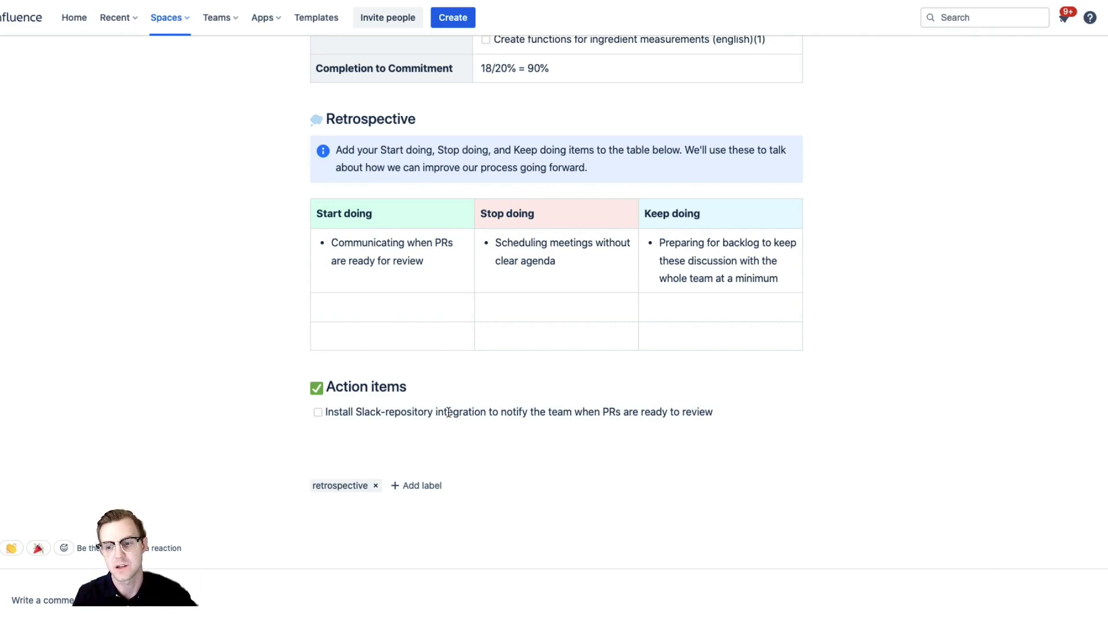
triple_click(449, 411)
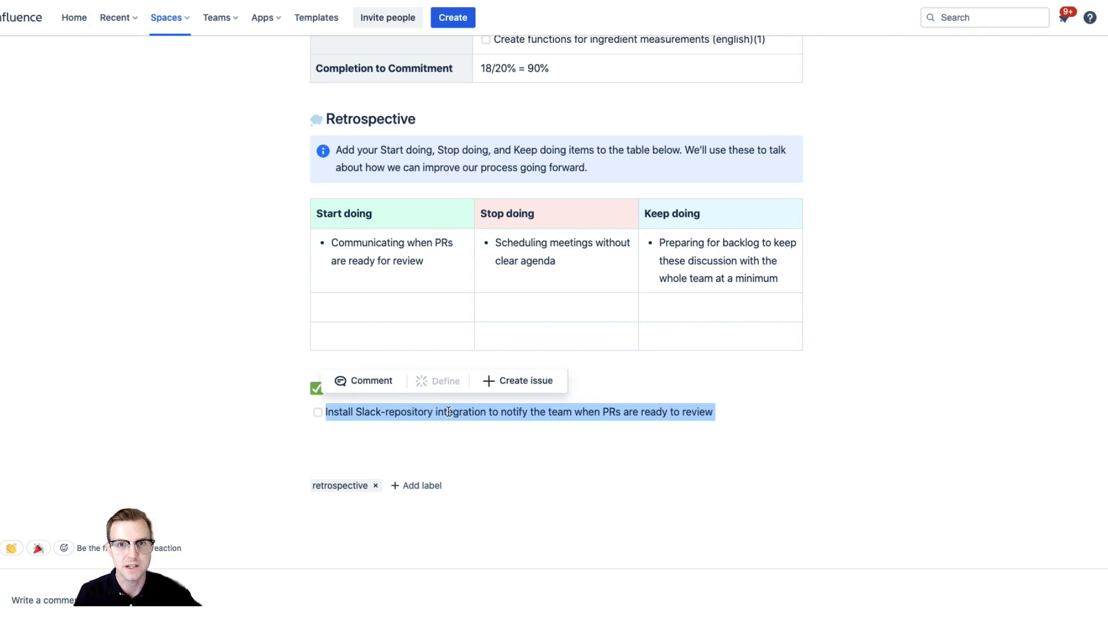
click(448, 441)
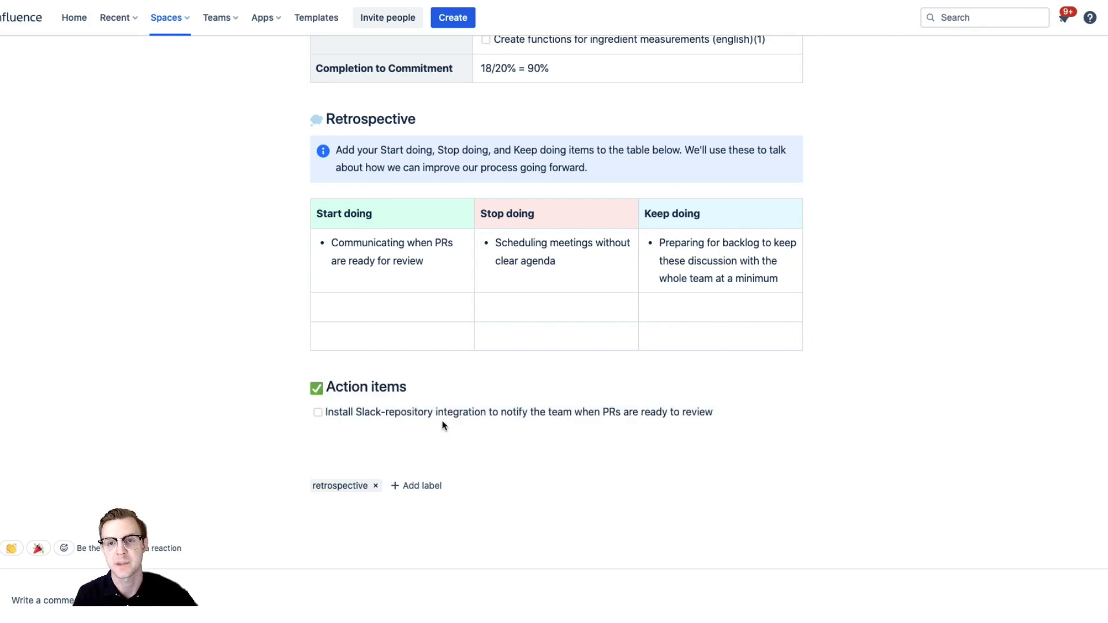
scroll(445, 370, up, 2)
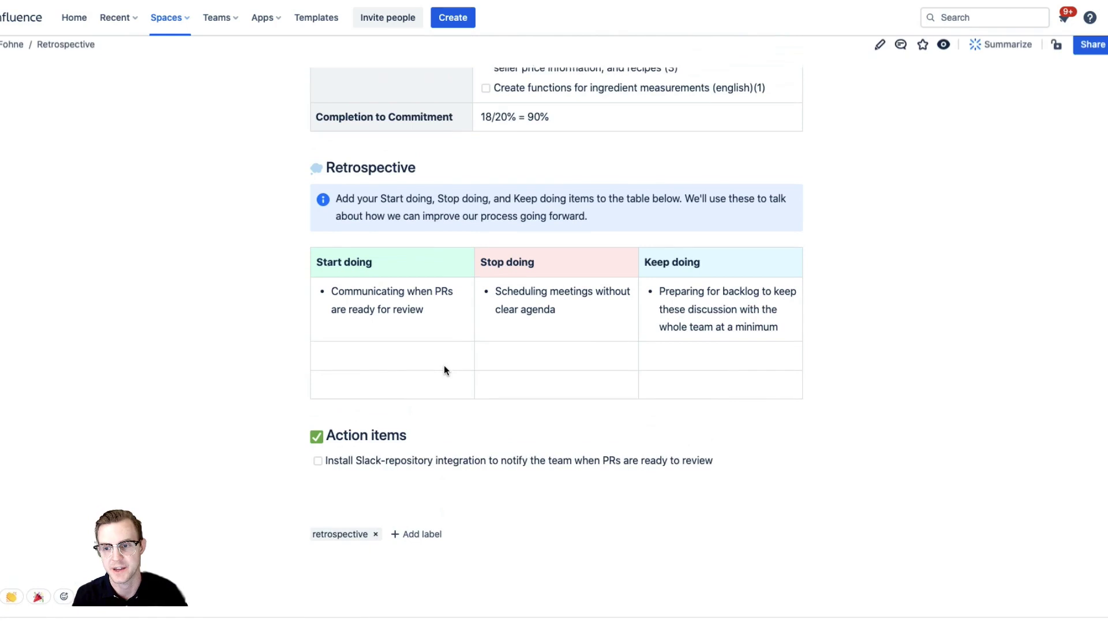
scroll(444, 368, up, 2)
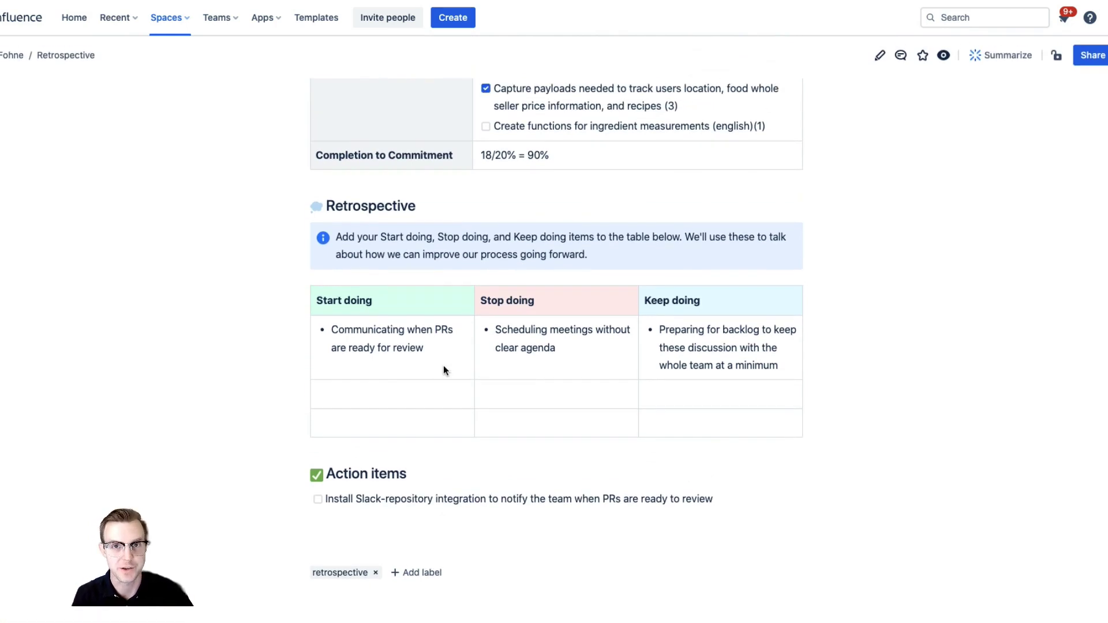
scroll(448, 391, down, 1)
scroll(448, 391, up, 4)
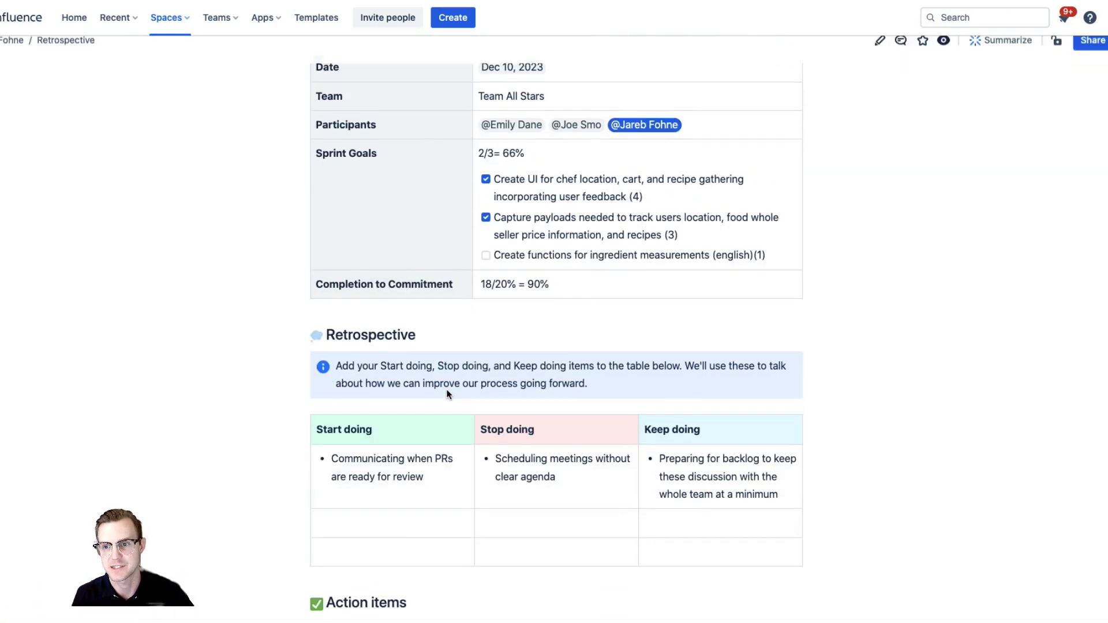
scroll(448, 393, up, 6)
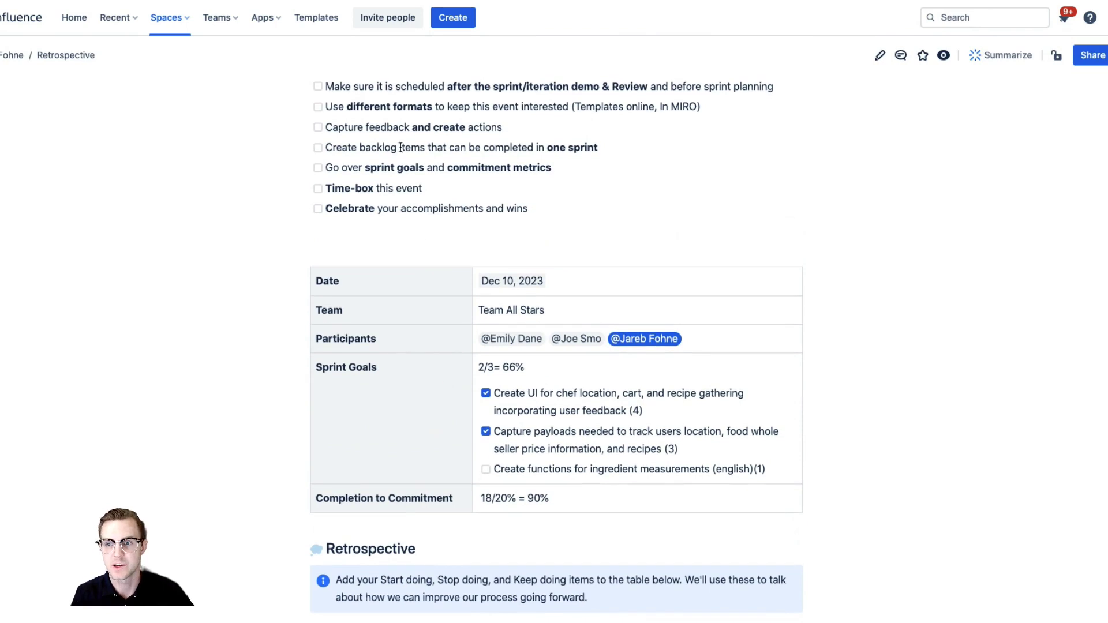
drag(325, 126, 393, 126)
scroll(470, 205, up, 5)
click(512, 338)
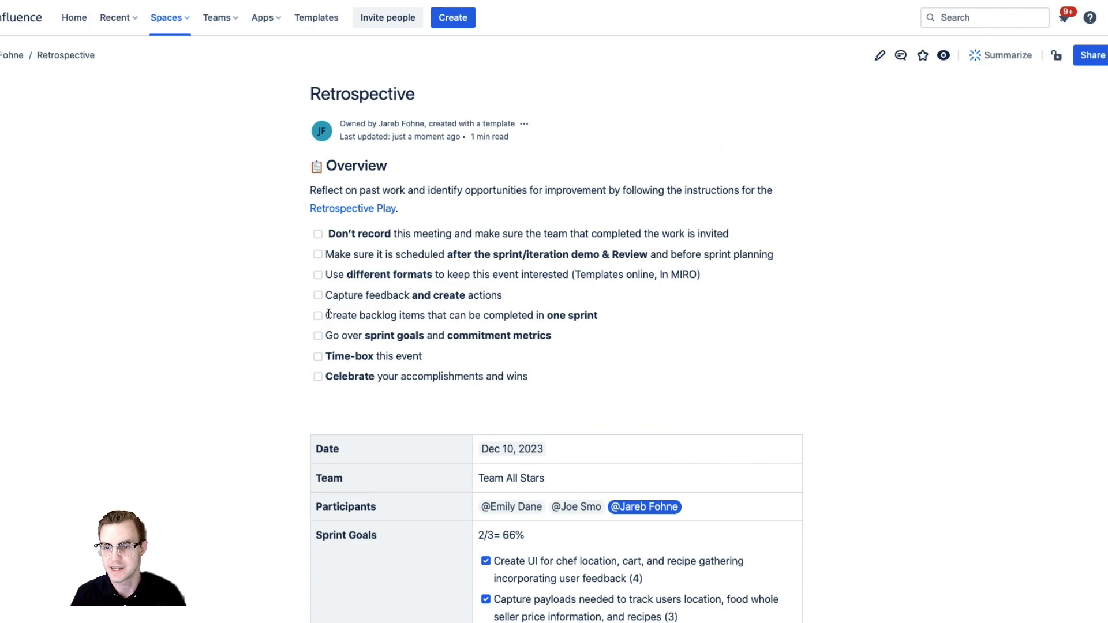
drag(328, 313, 601, 321)
scroll(521, 344, down, 10)
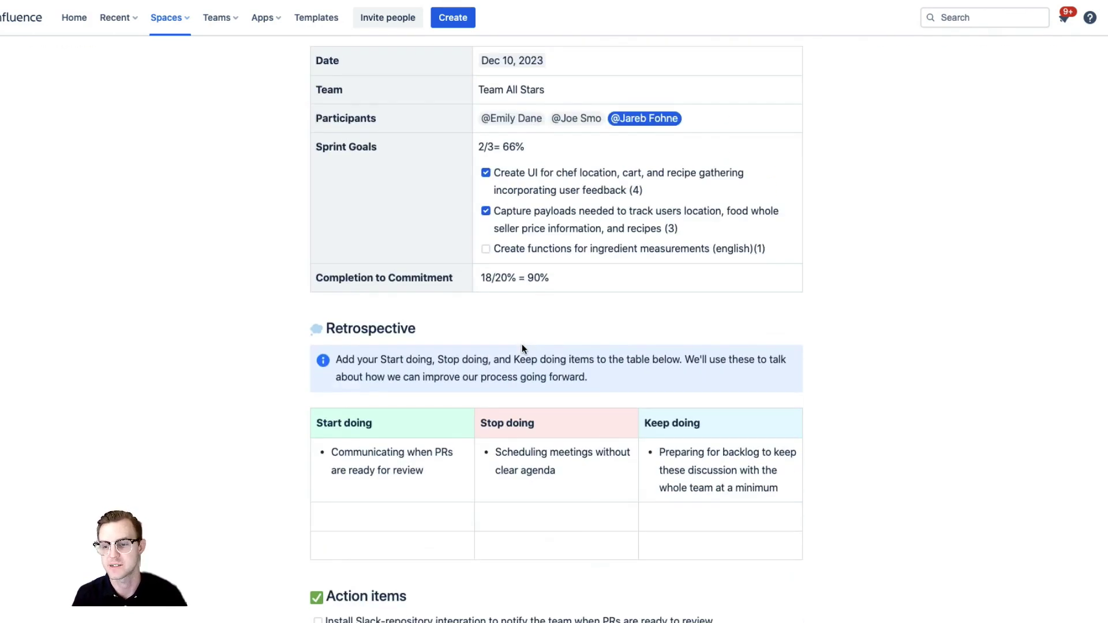
drag(714, 395, 325, 399)
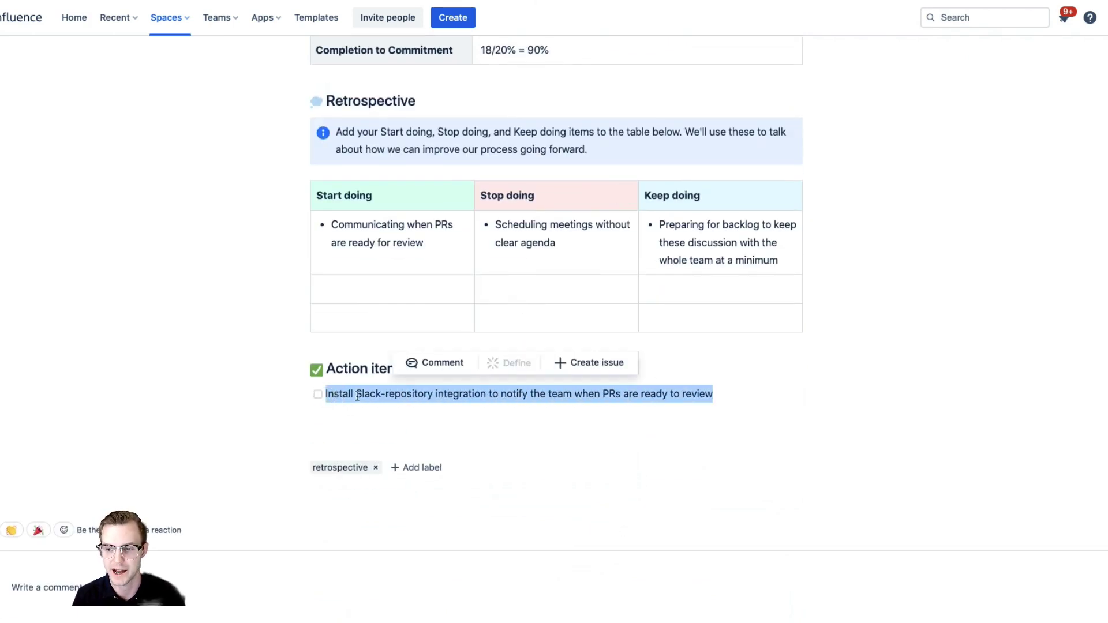
click(603, 430)
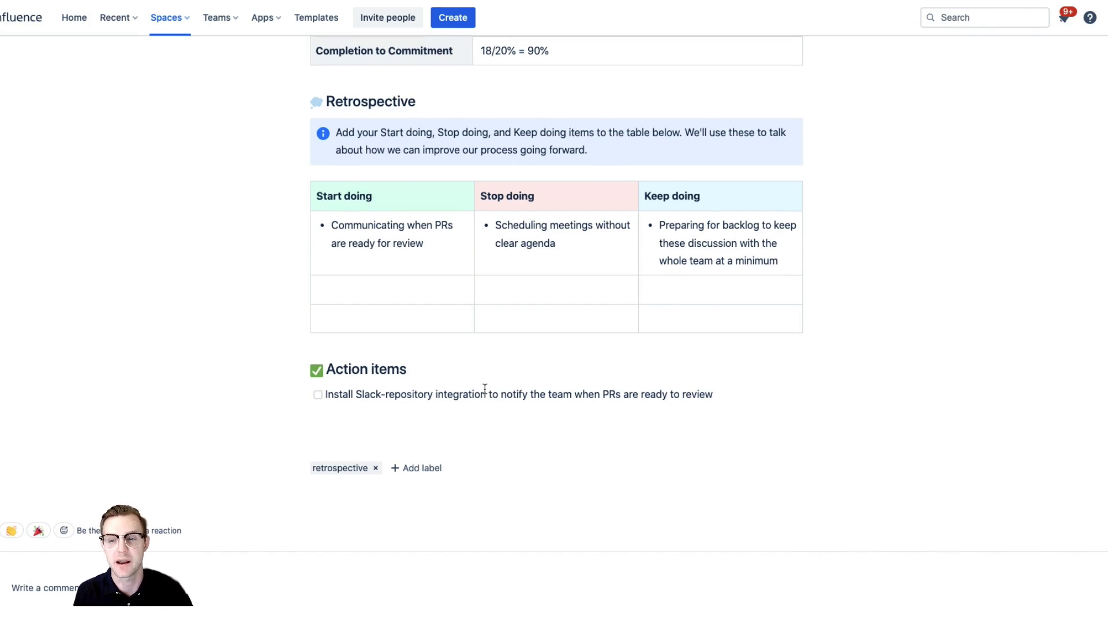
scroll(485, 390, up, 2)
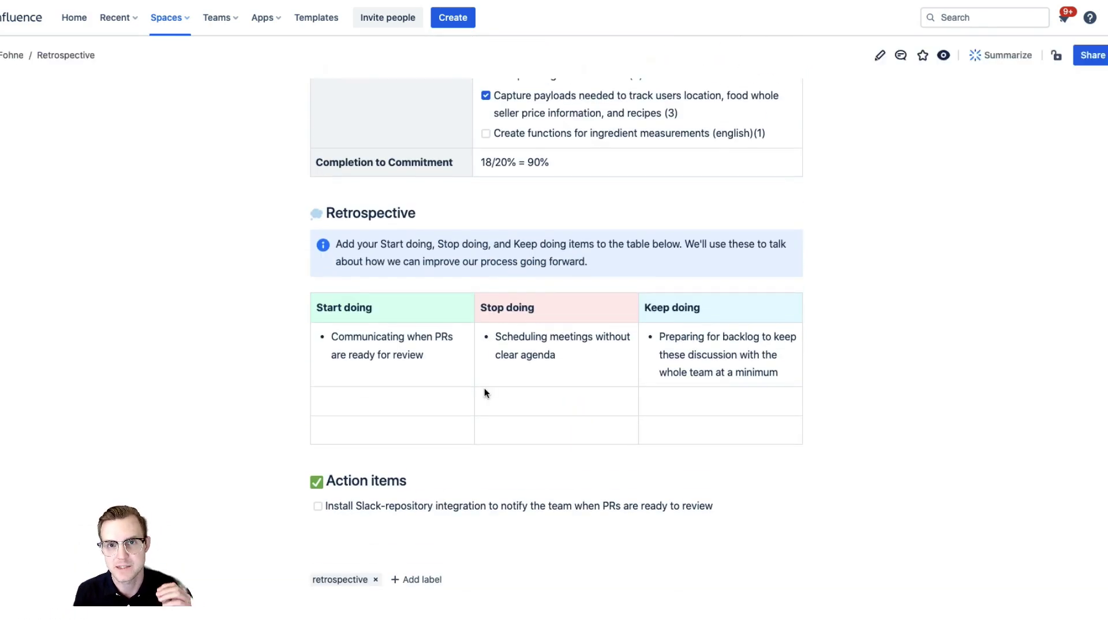
scroll(484, 388, up, 7)
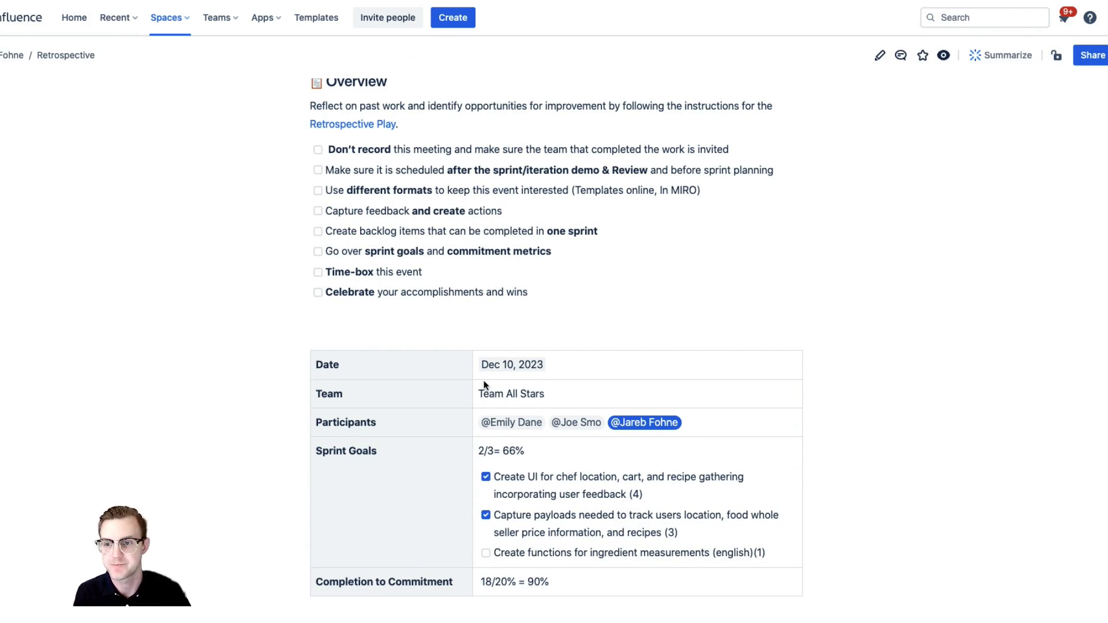
drag(324, 251, 565, 258)
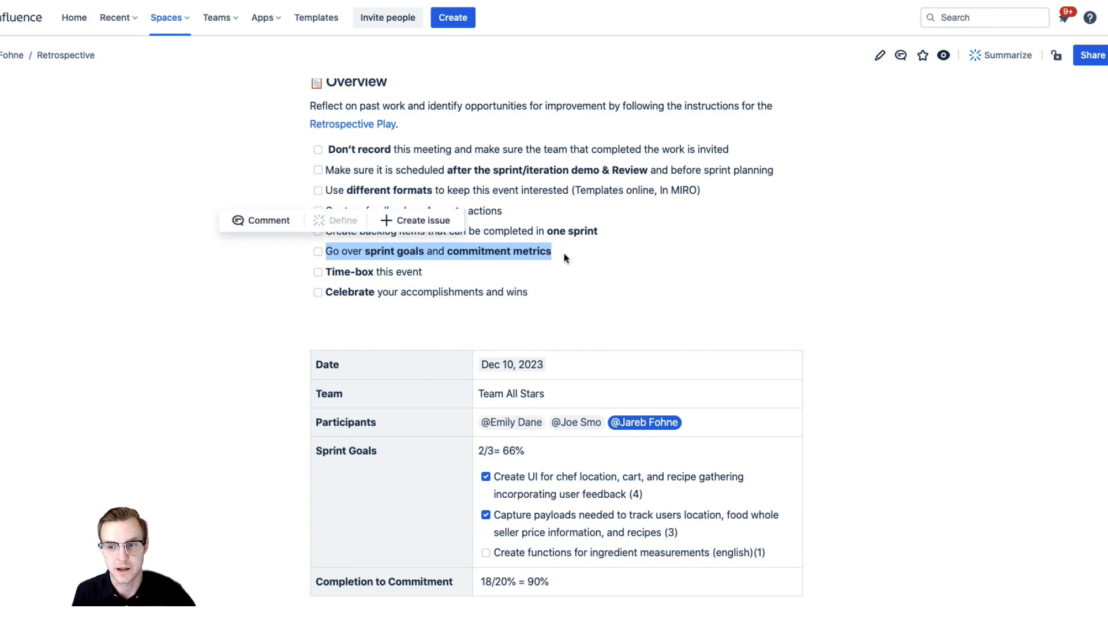
click(482, 263)
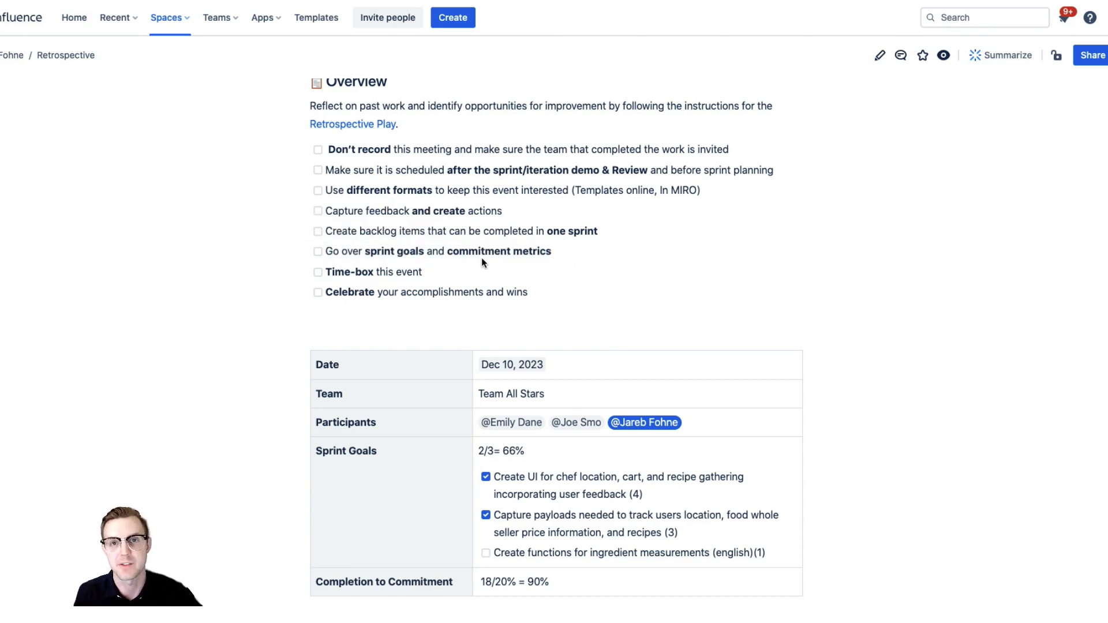
drag(423, 271, 324, 273)
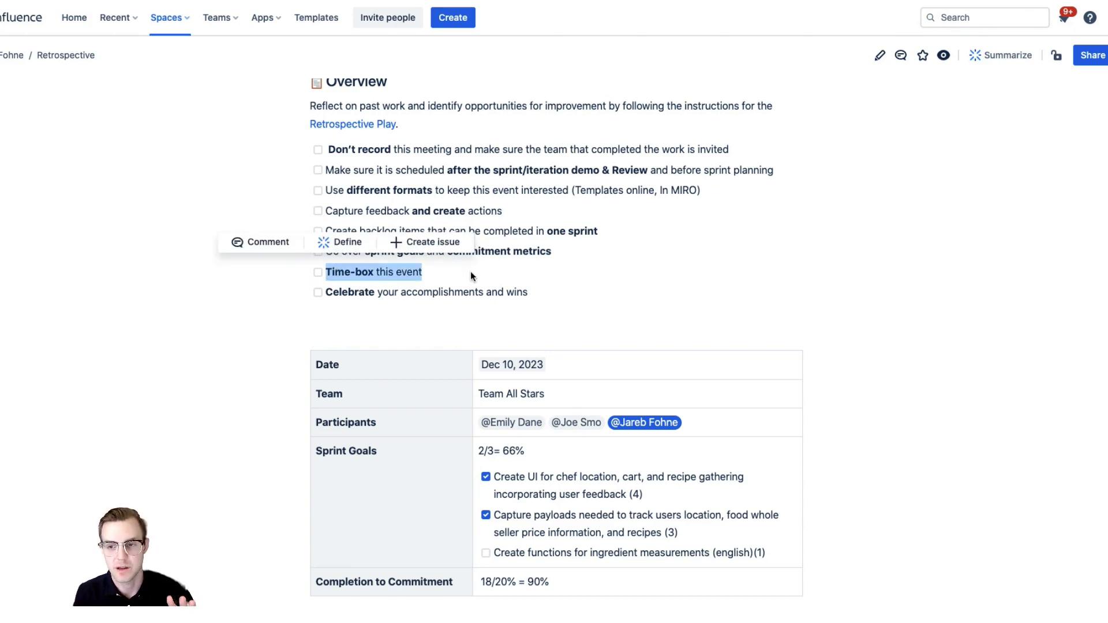
click(471, 275)
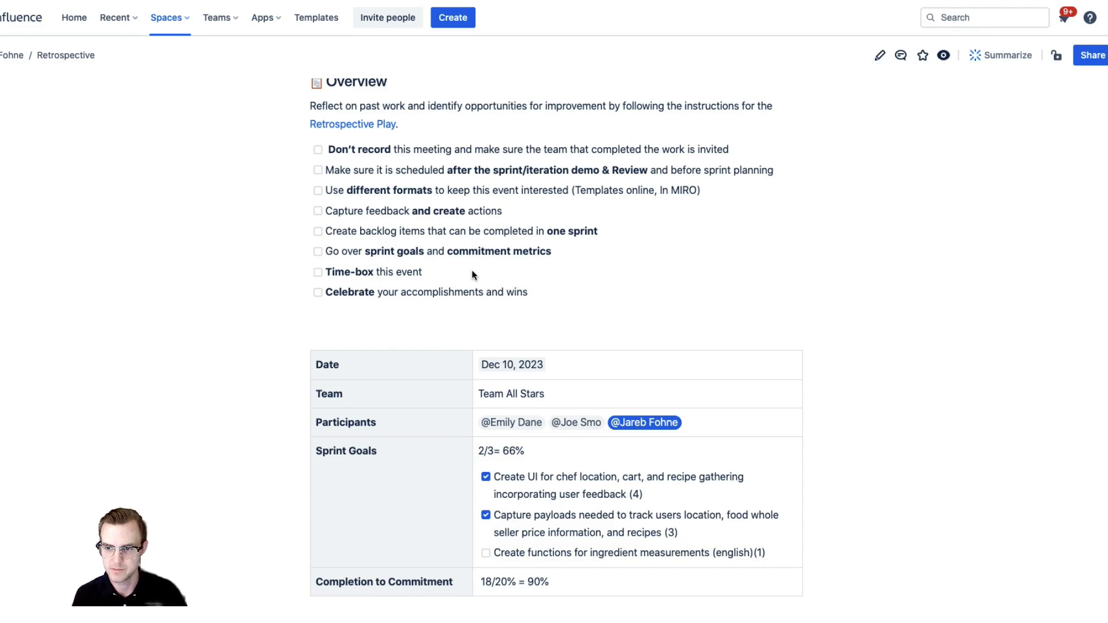
triple_click(451, 291)
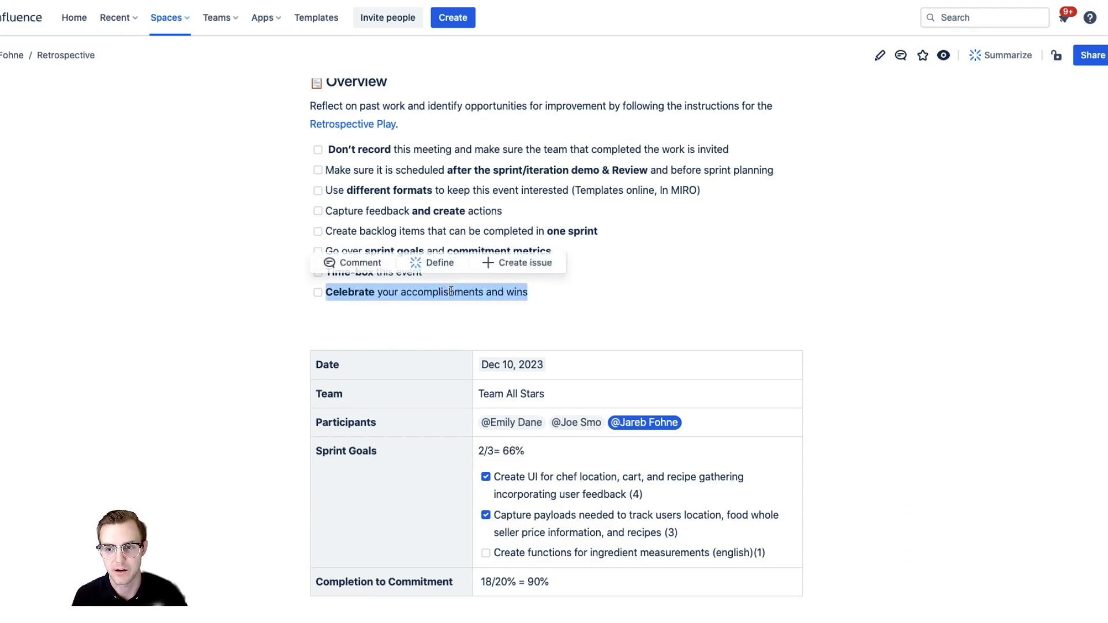
click(474, 310)
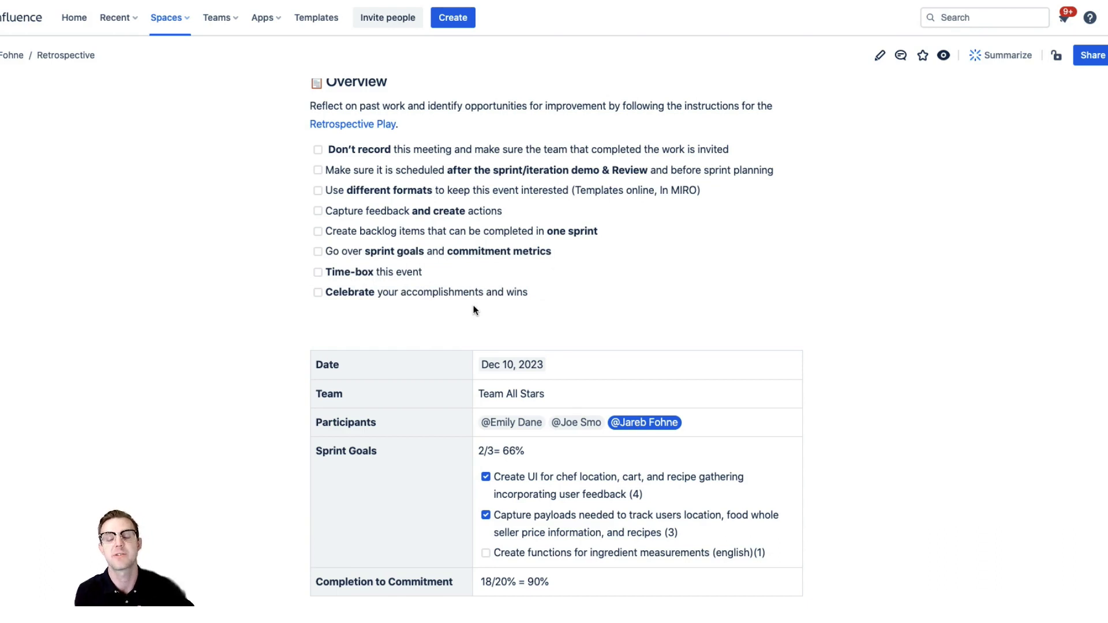
scroll(473, 310, down, 8)
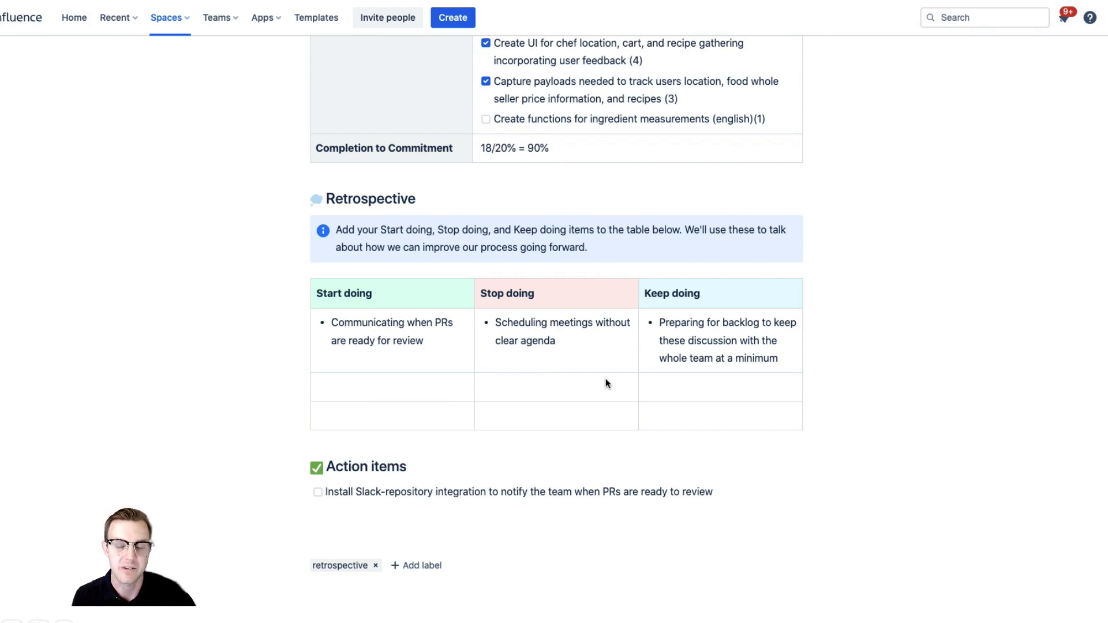
scroll(604, 383, up, 10)
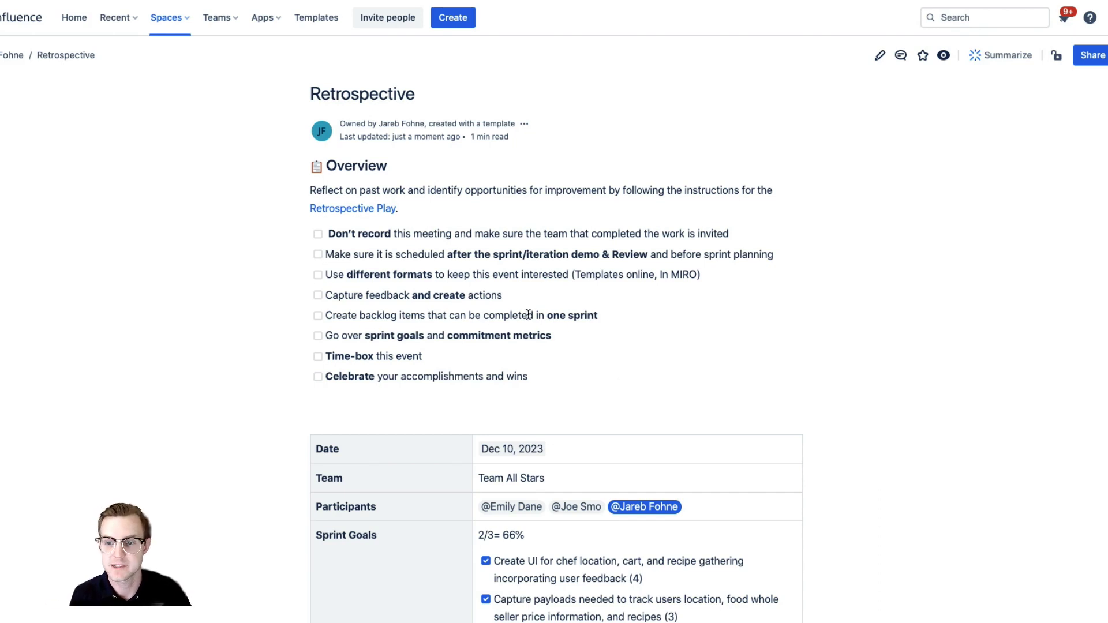
drag(560, 277, 362, 277)
click(500, 304)
drag(500, 305, 569, 331)
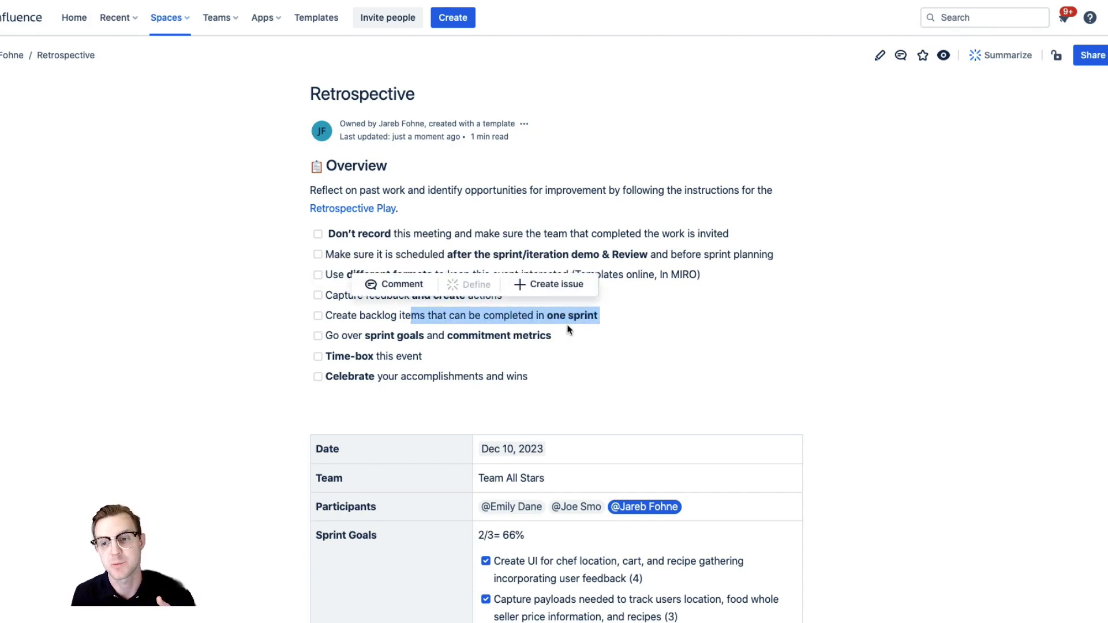
click(410, 358)
drag(424, 356, 358, 356)
click(380, 379)
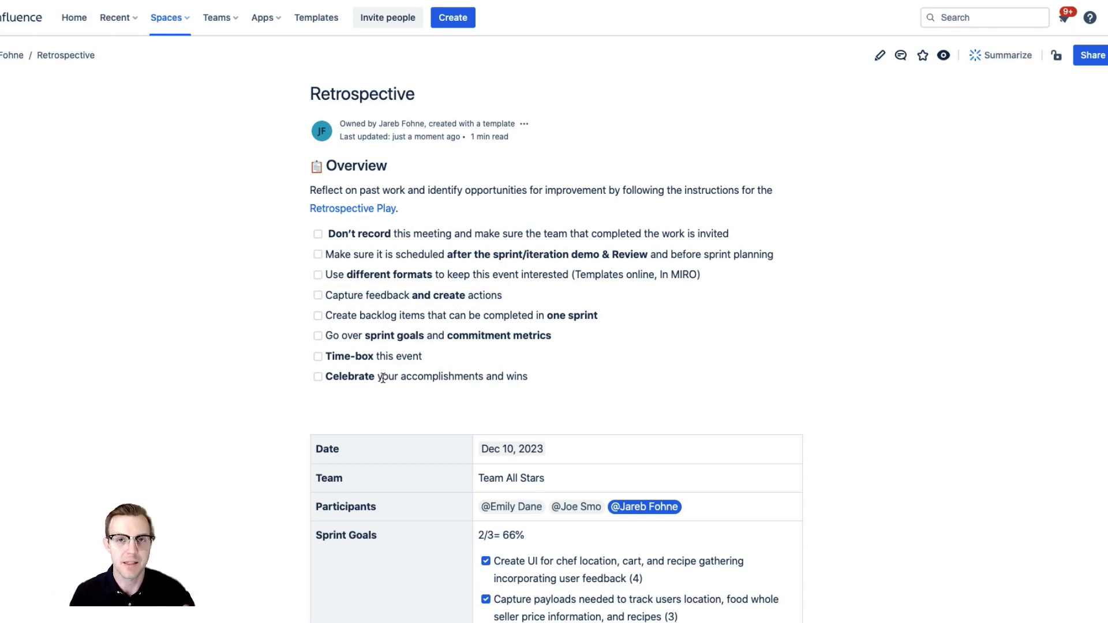